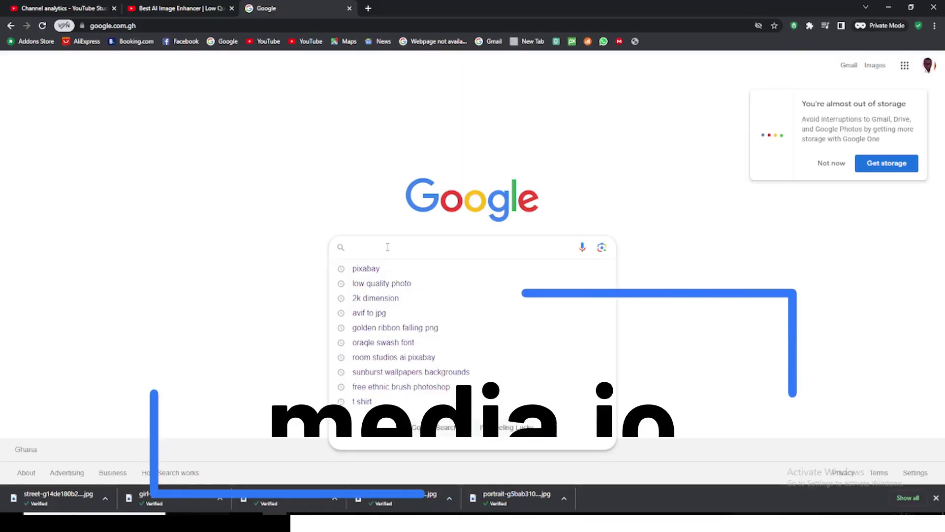
Step: Search Google for 'MEDIA.IO' and open the Media.io AI Image Upscaler result
type(".IO")
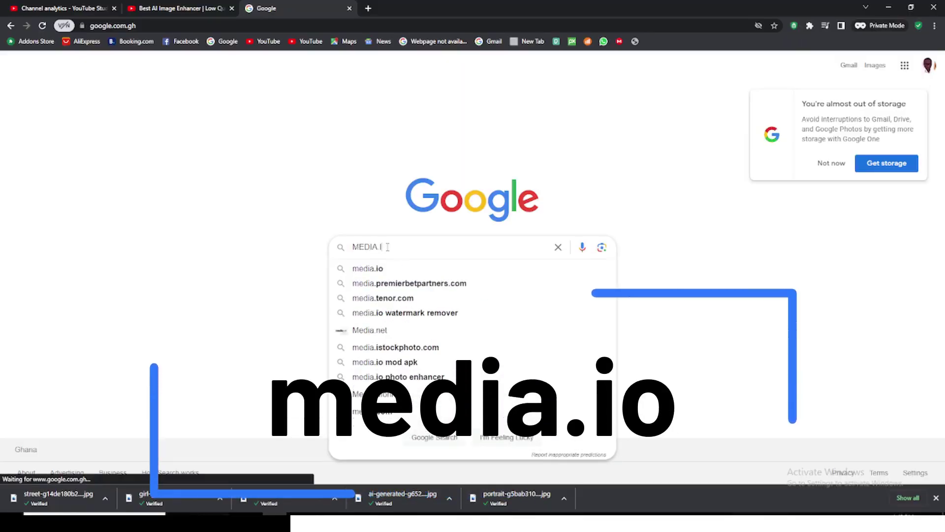
key("Return")
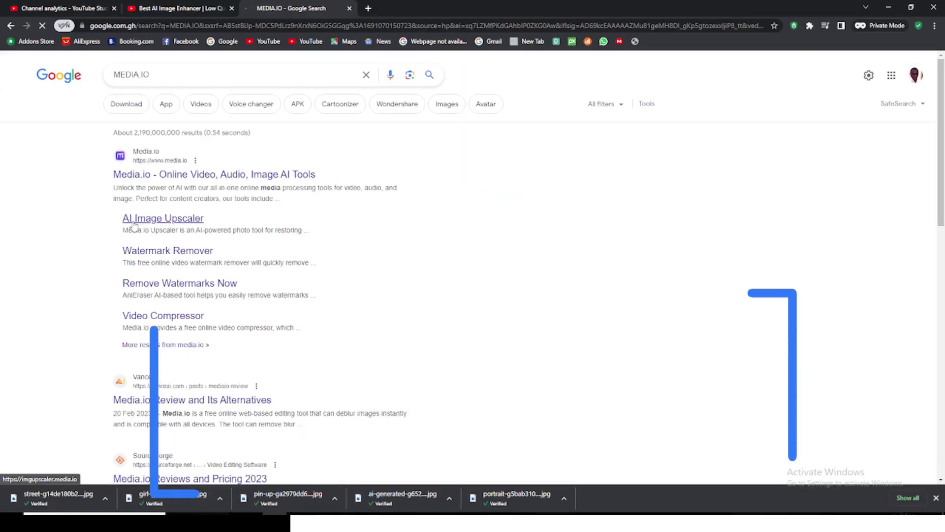
left_click(184, 220)
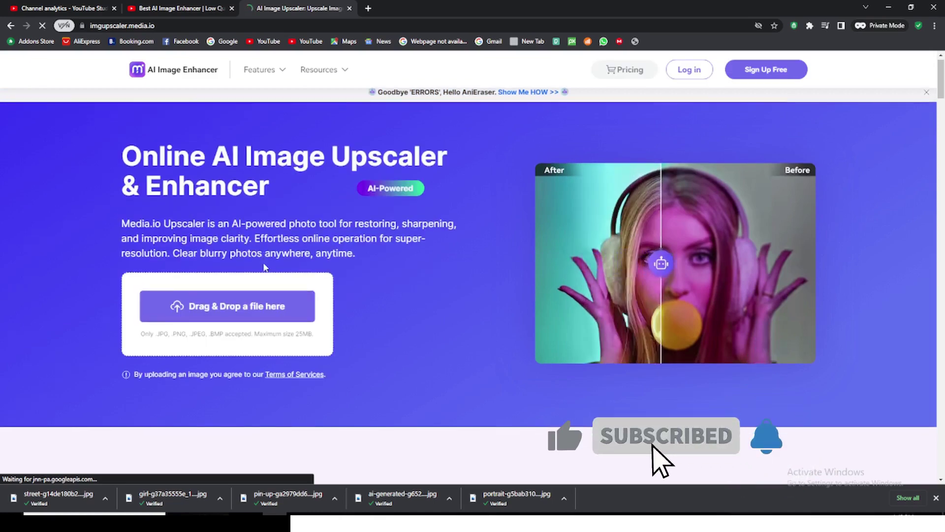
Step: Browse Media.io's feature cards and open the Enhance Photos upload page in a new tab
scroll(264, 268, "down", 7)
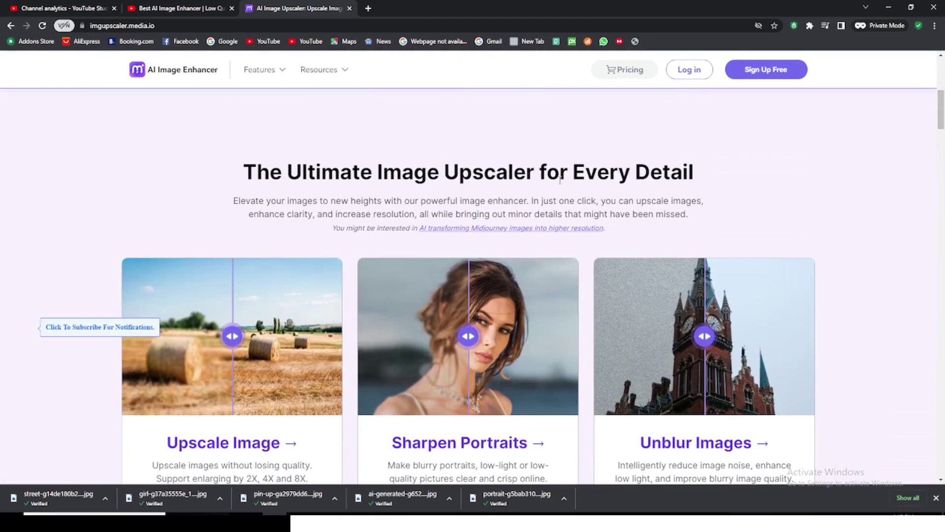
scroll(283, 301, "down", 3)
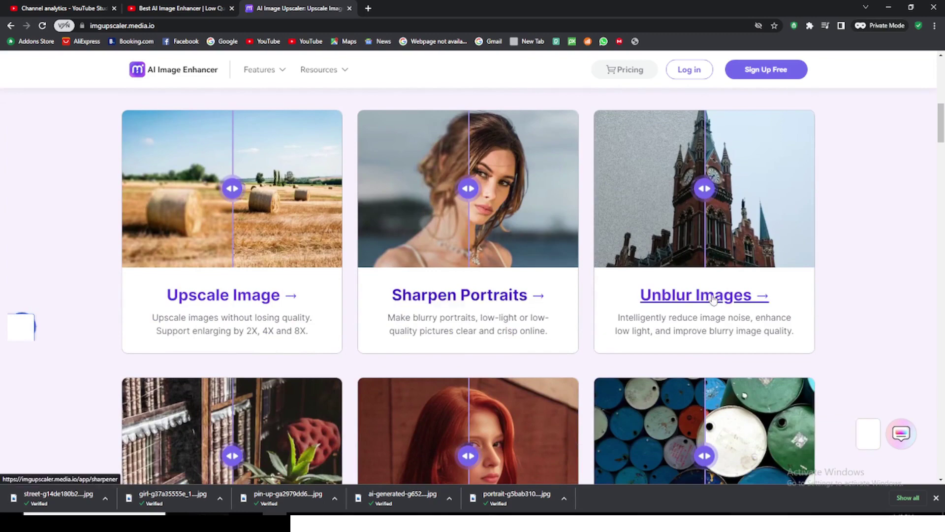
scroll(714, 299, "down", 2)
scroll(697, 251, "up", 2)
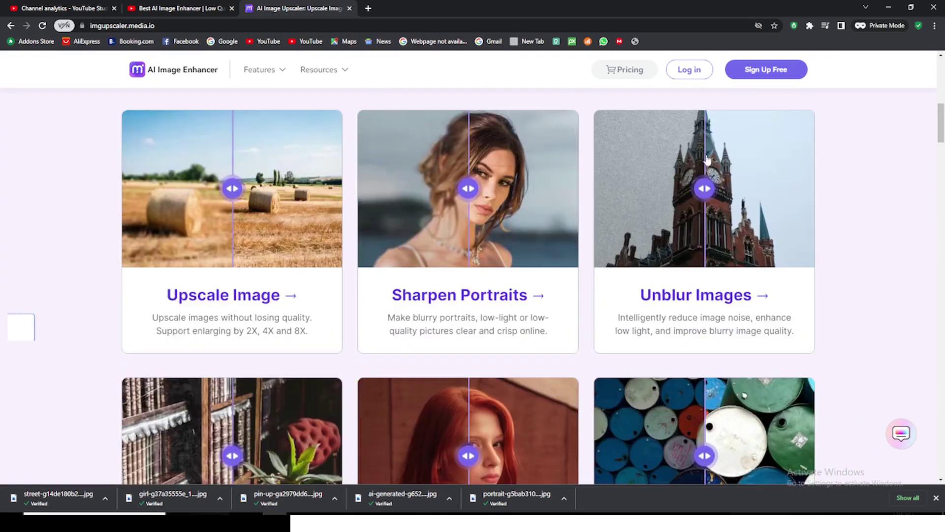
scroll(602, 315, "down", 5)
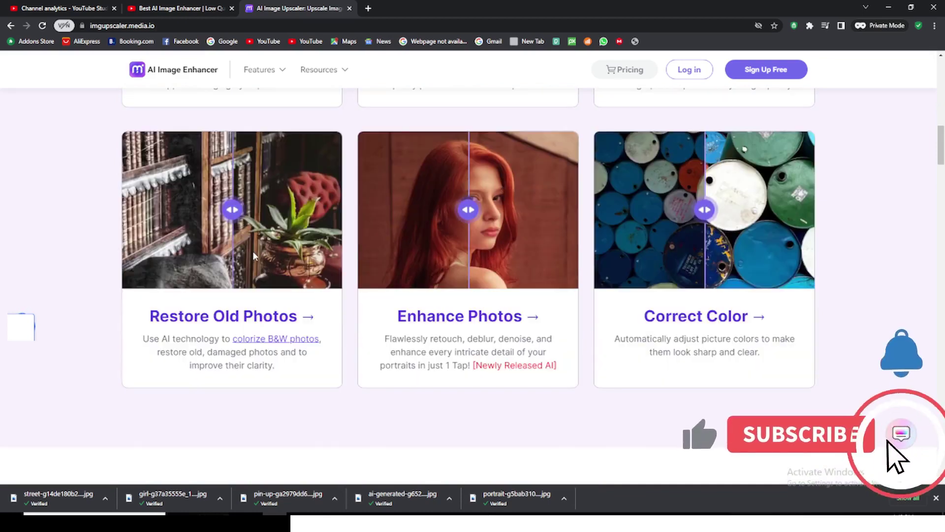
scroll(484, 353, "up", 2)
scroll(708, 402, "down", 5)
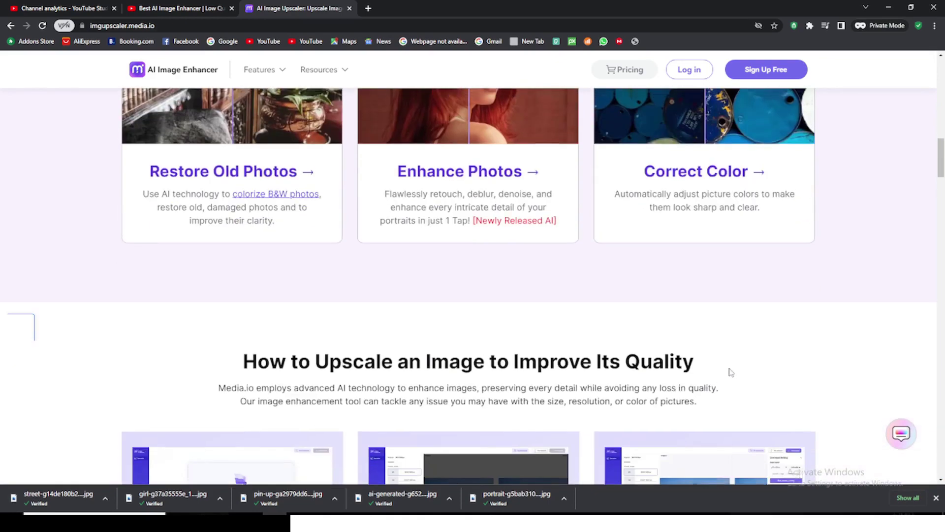
scroll(728, 371, "up", 3)
scroll(712, 363, "up", 2)
scroll(564, 374, "down", 3)
scroll(483, 201, "up", 1)
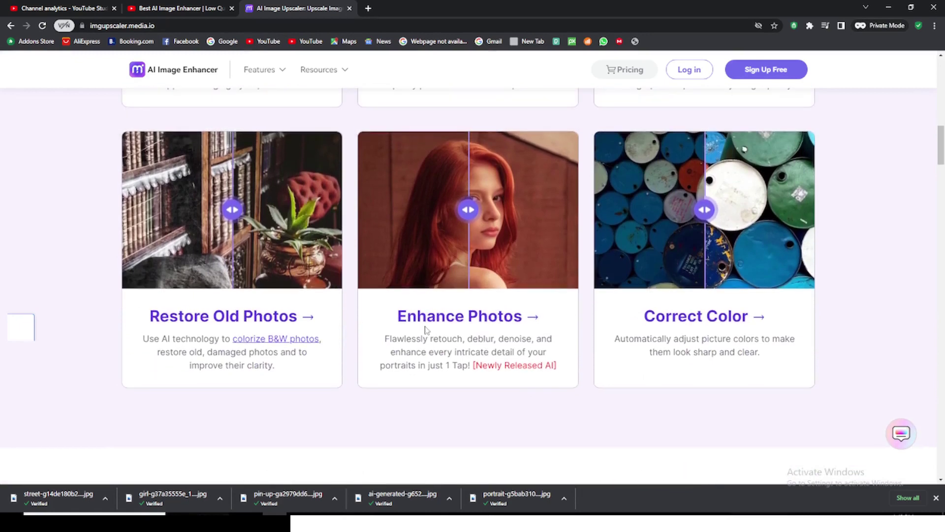
left_click(426, 317)
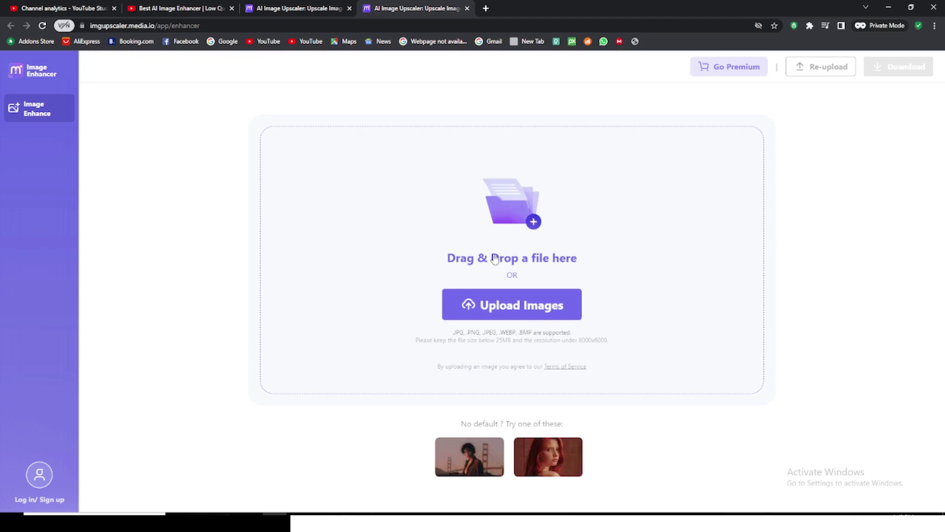
Step: Upload the orange-cap portrait from the MEDIA.IO folder, previewing it zoomed in Photos
left_click(519, 309)
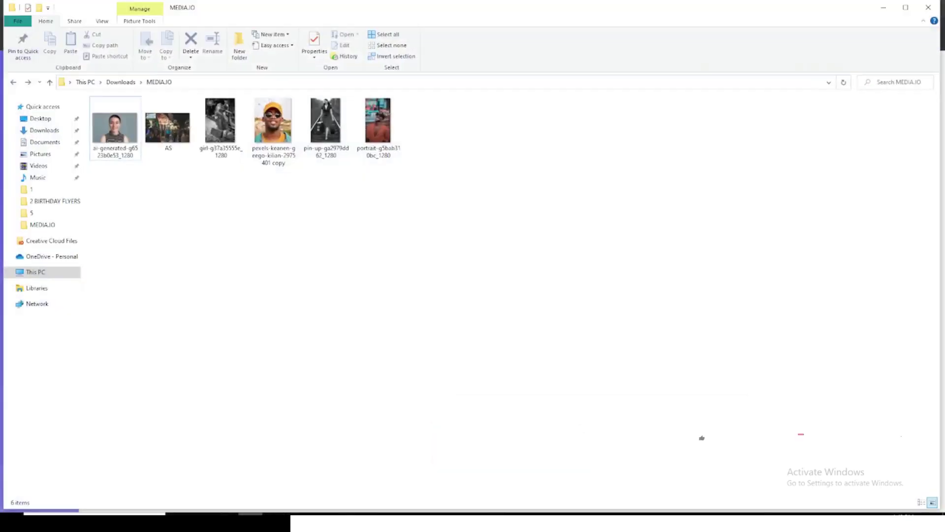
left_click_drag(274, 124, 419, 318)
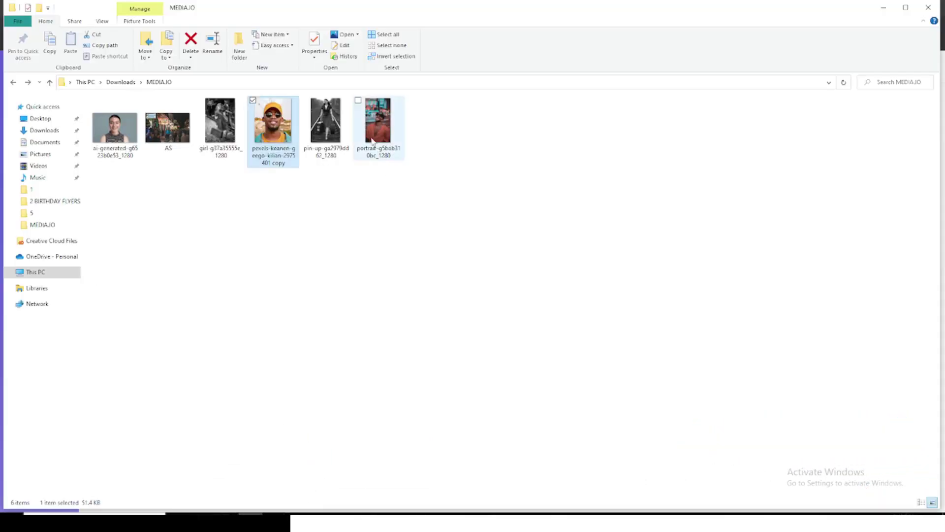
double_click(272, 131)
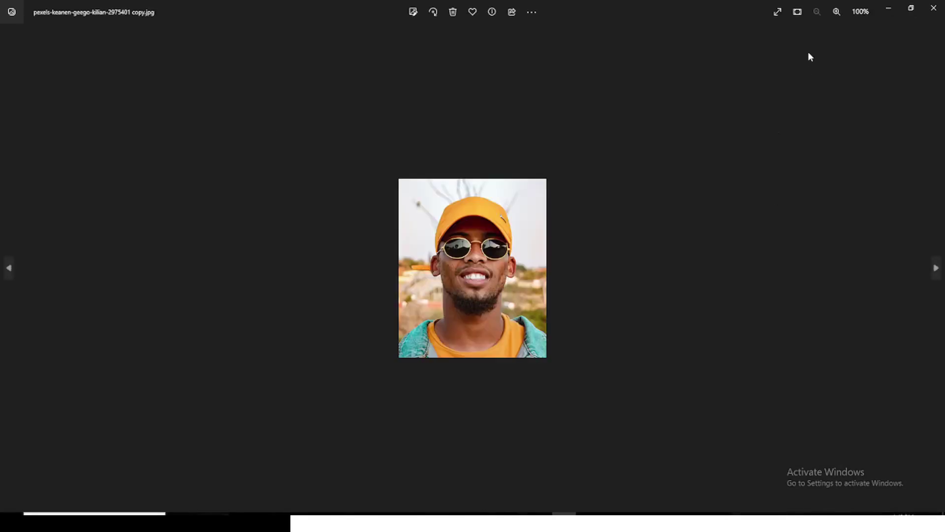
left_click(837, 14)
left_click(838, 14)
left_click(837, 15)
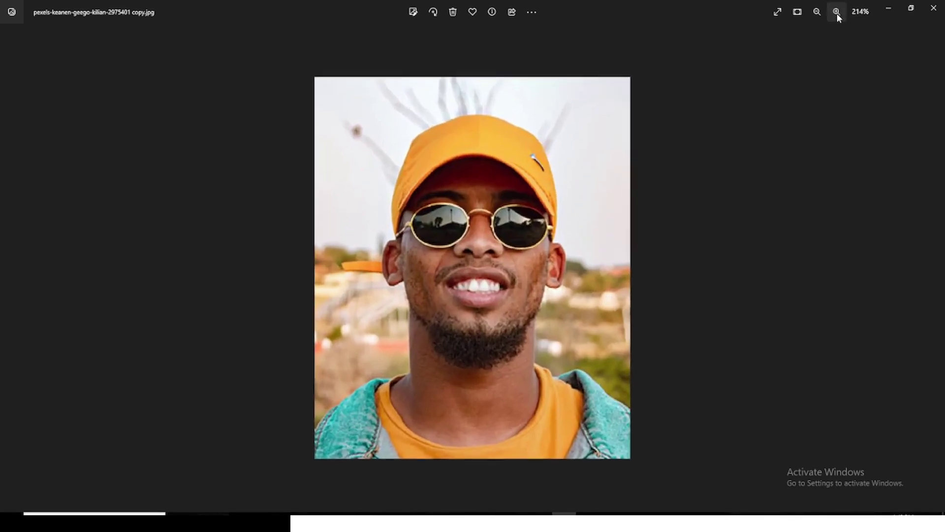
left_click(838, 14)
left_click(933, 7)
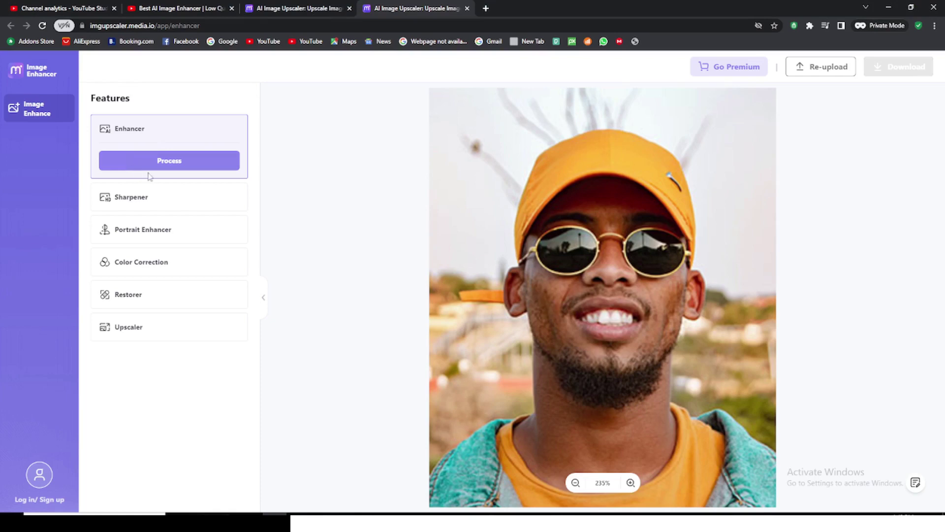
Step: Process the cap portrait with Enhancer and download the result as a JPG without watermark
left_click(170, 162)
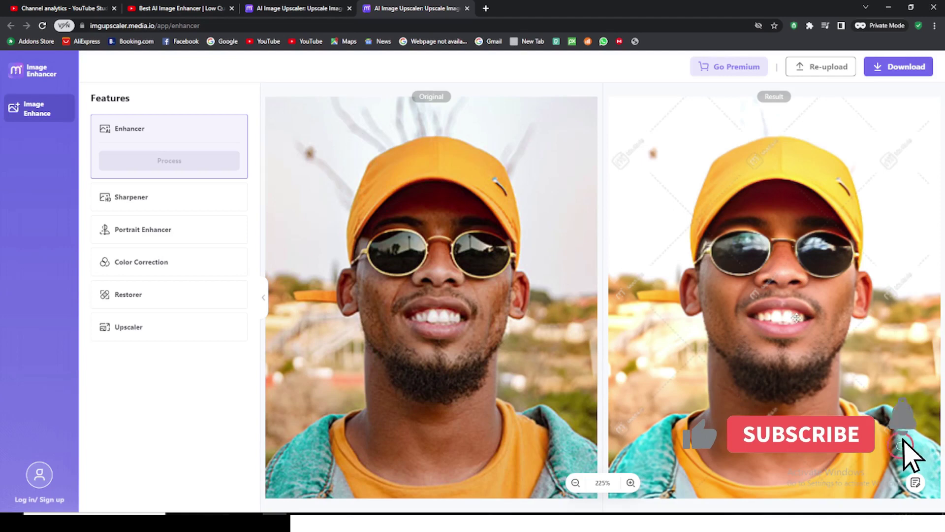
left_click(884, 68)
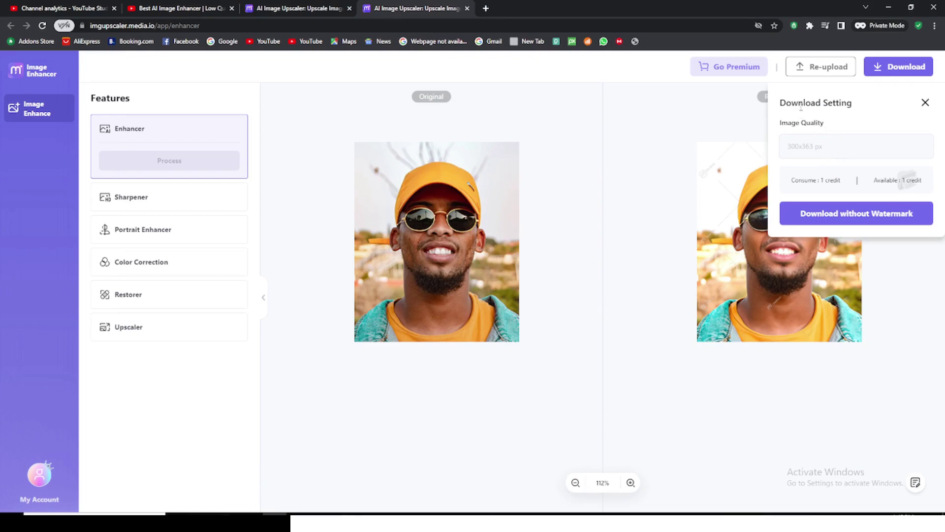
left_click(816, 217)
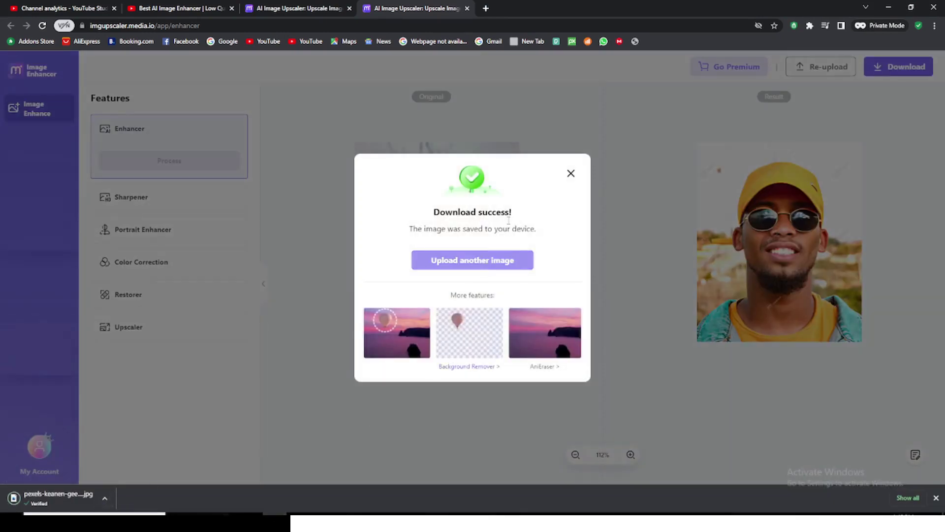
left_click(572, 175)
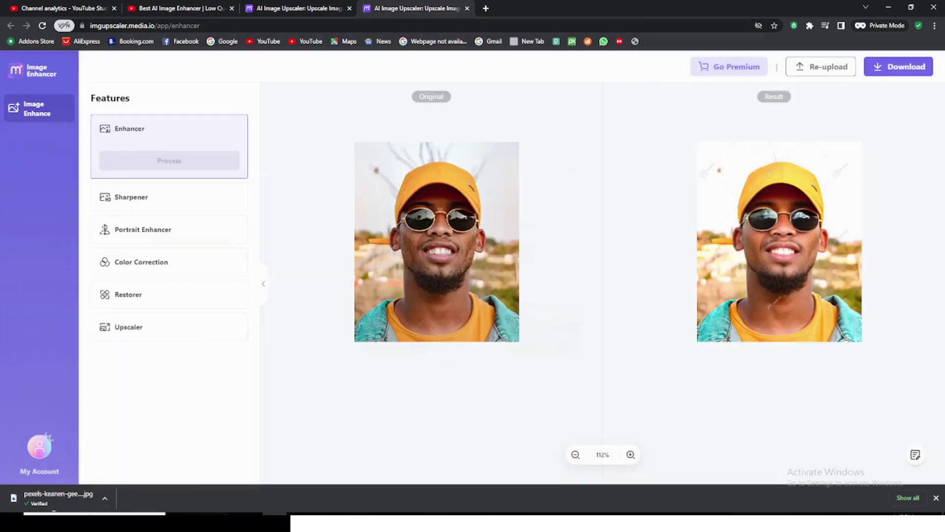
Step: View the downloaded enhanced image, then open the Upscale Image tool from the feature cards
left_click(47, 498)
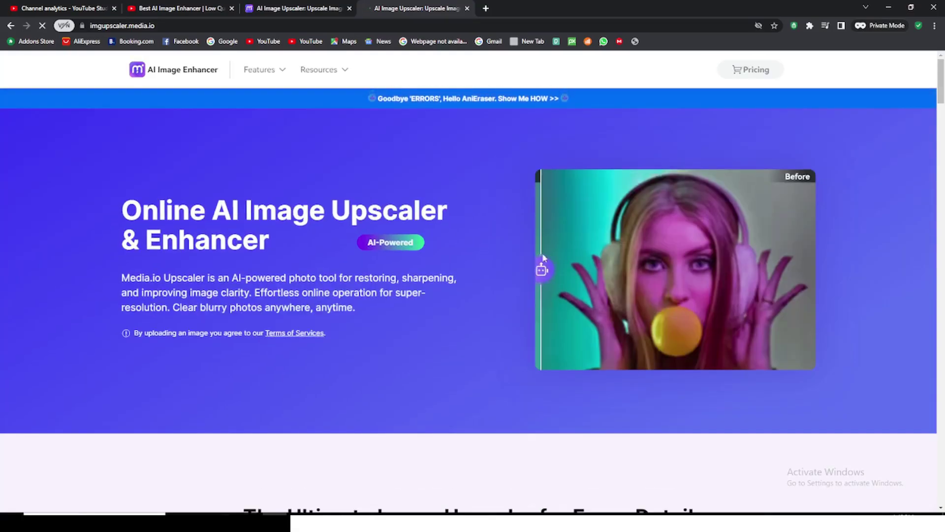
scroll(428, 251, "down", 7)
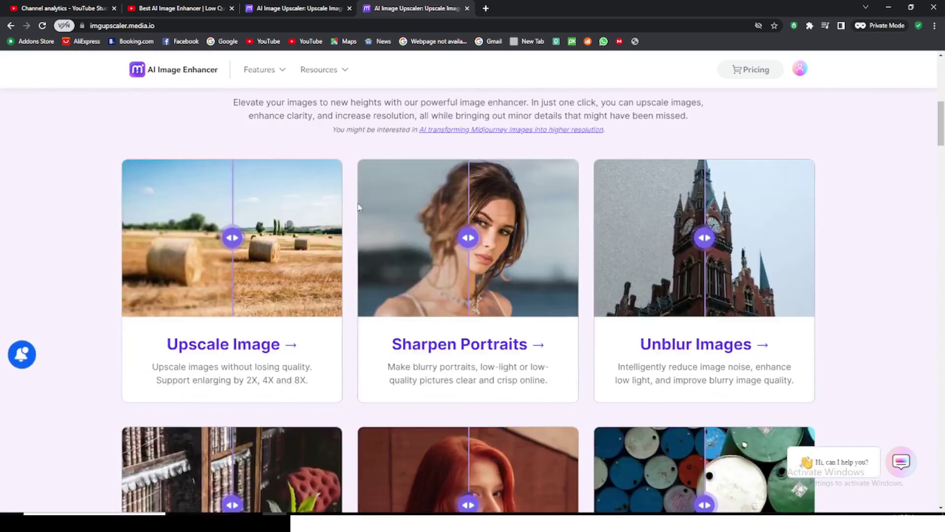
scroll(359, 207, "down", 1)
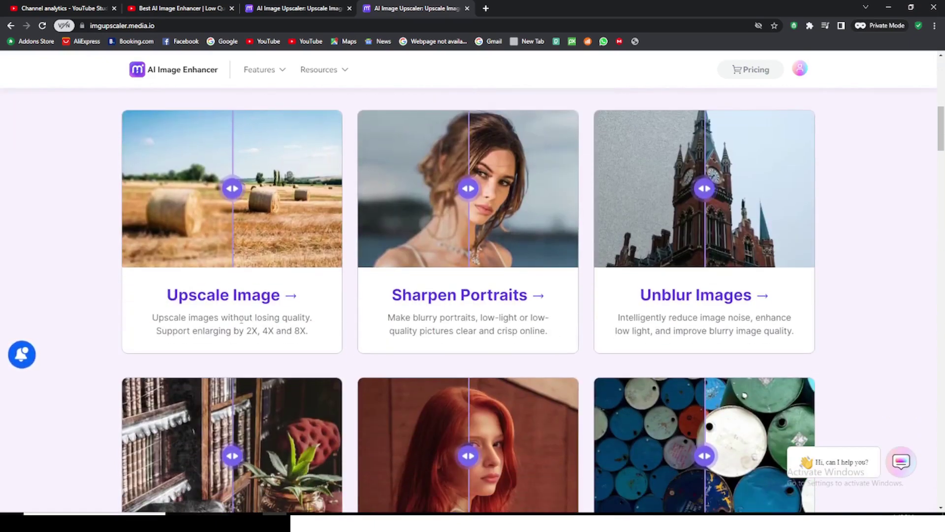
left_click(232, 295)
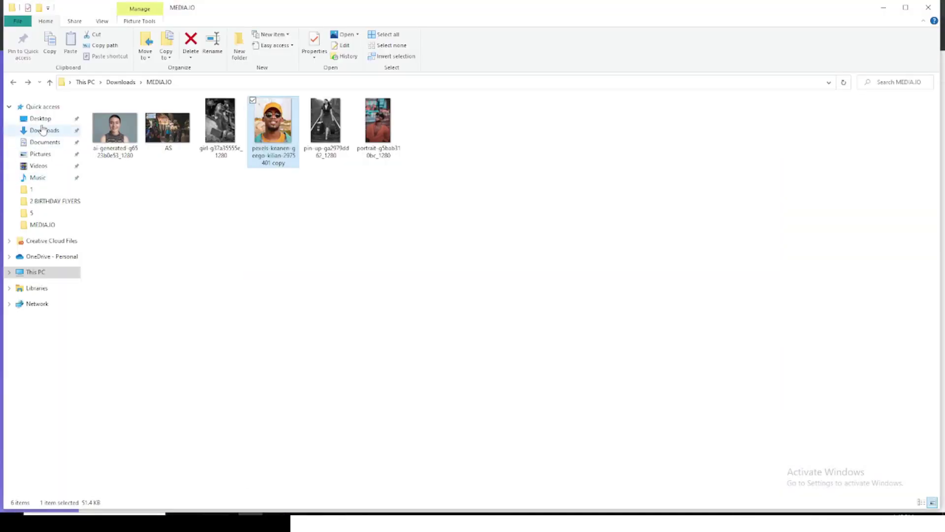
Step: Upload the cap portrait to the Upscaler and process it at 8X (2400x2904 px)
left_click(44, 130)
left_click_drag(116, 140, 500, 273)
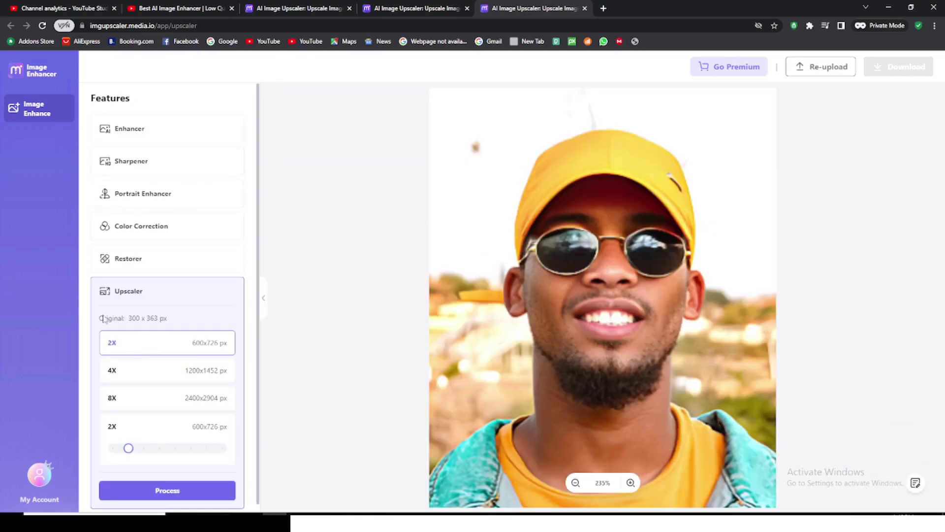
scroll(157, 345, "down", 1)
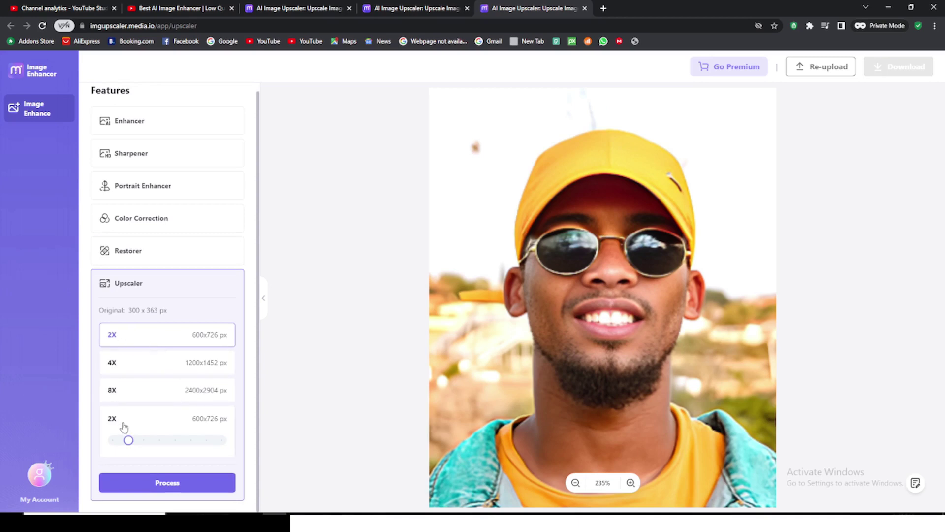
left_click(120, 395)
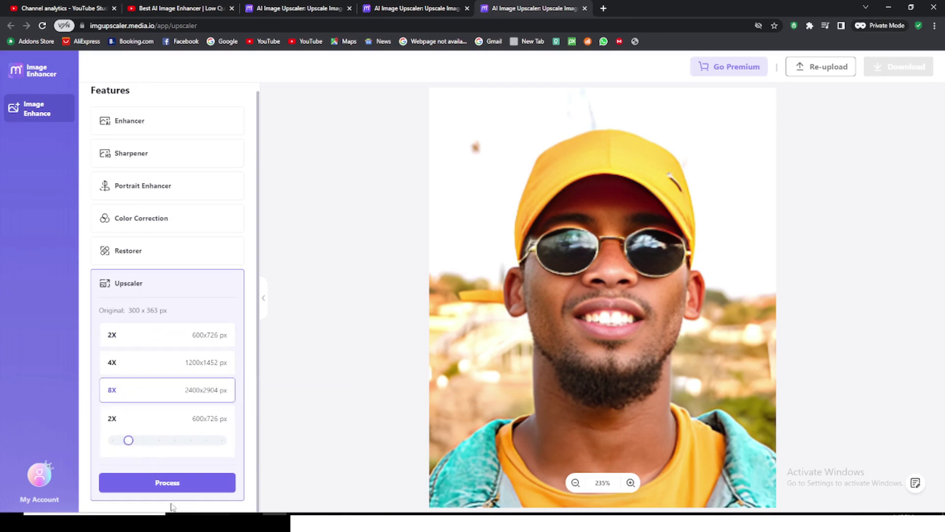
left_click(171, 483)
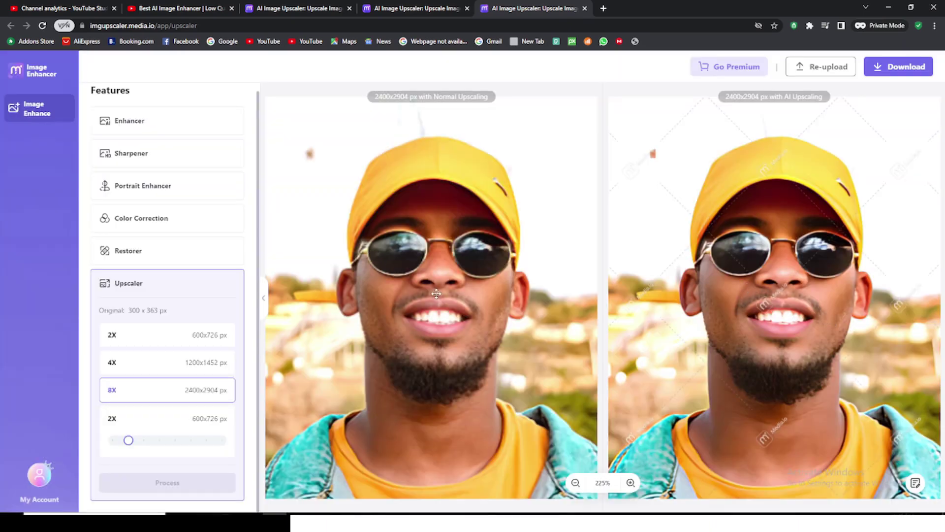
Step: Compare normal versus AI upscaling, dismiss the feedback prompt, and return to the Enhancer home page
scroll(752, 412, "down", 3)
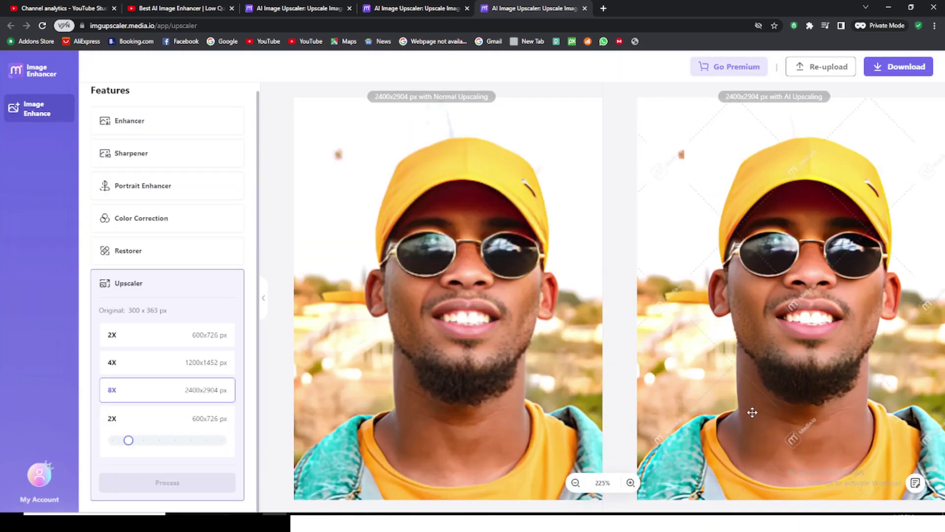
scroll(752, 412, "up", 5)
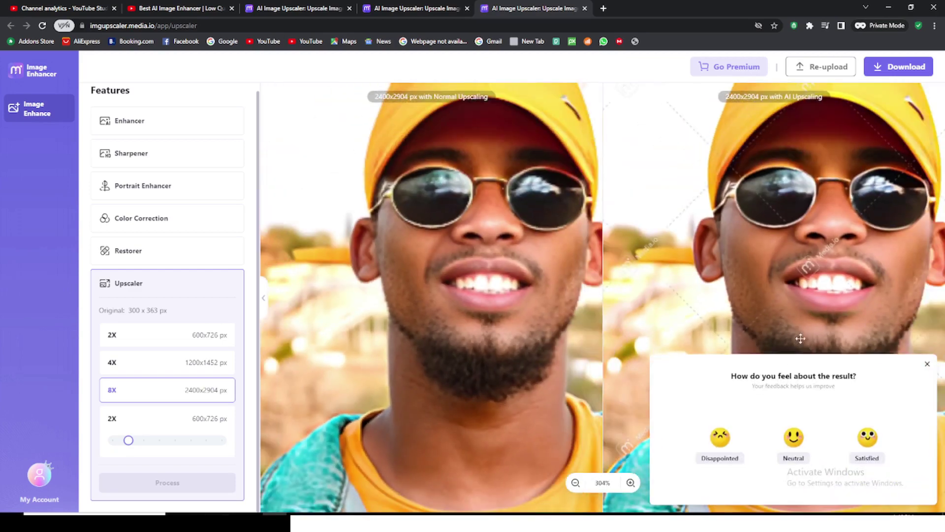
left_click(926, 365)
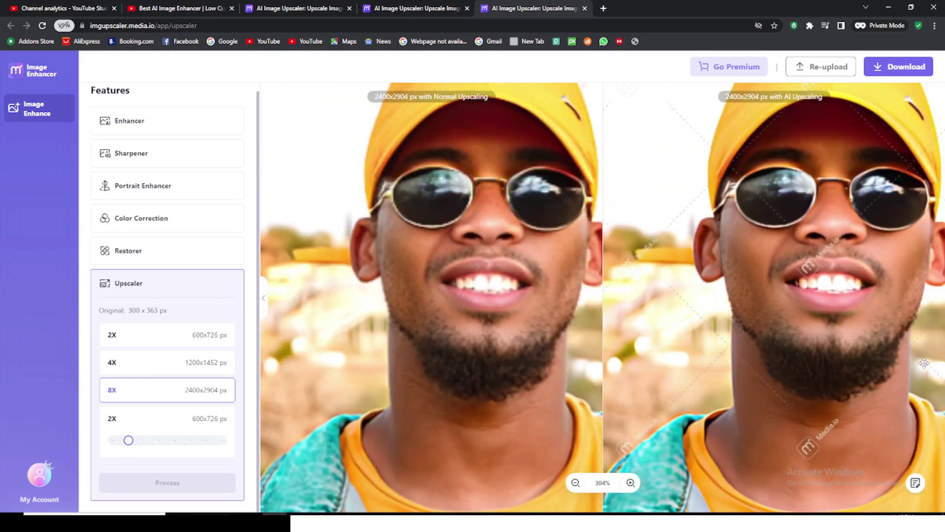
left_click(37, 72)
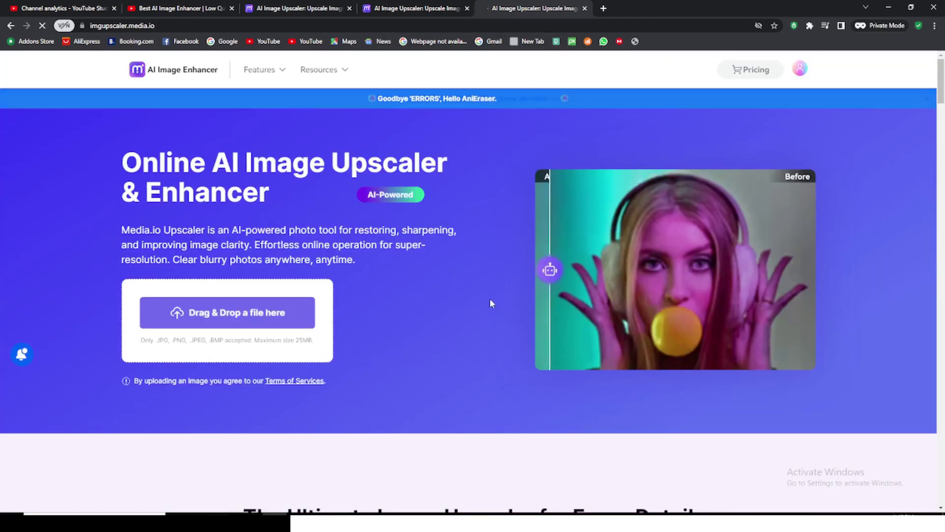
Step: Open Sharpen Portraits, upload the ai-generated woman's portrait from MEDIA.IO, and process it
scroll(491, 302, "down", 8)
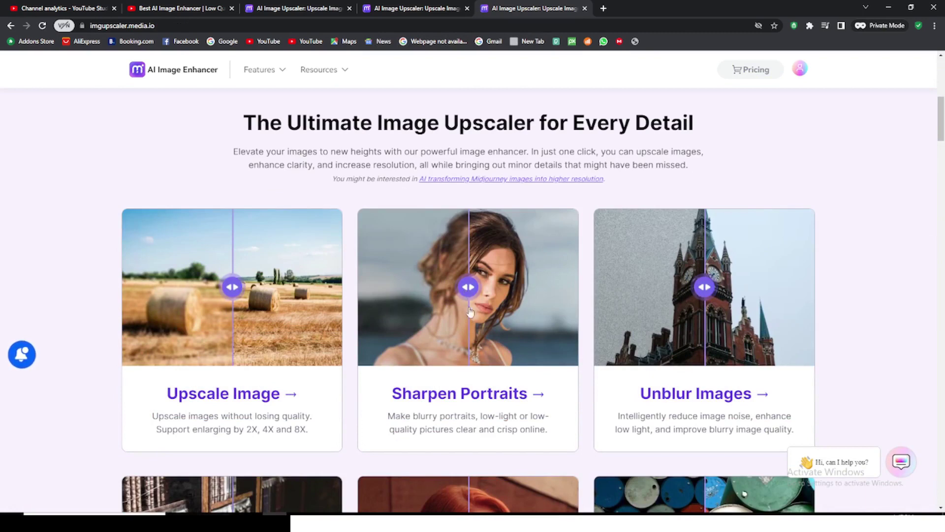
left_click(462, 393)
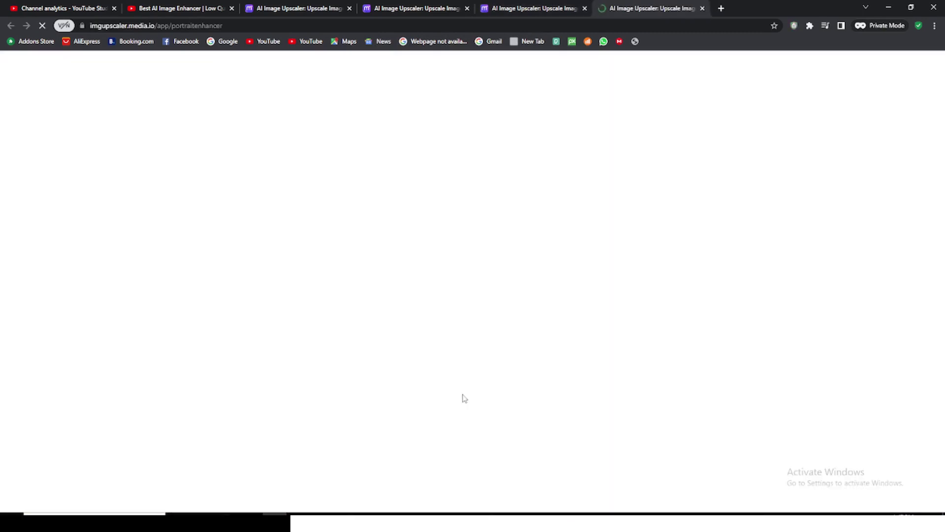
key("alt+Tab")
left_click(42, 224)
left_click(115, 136)
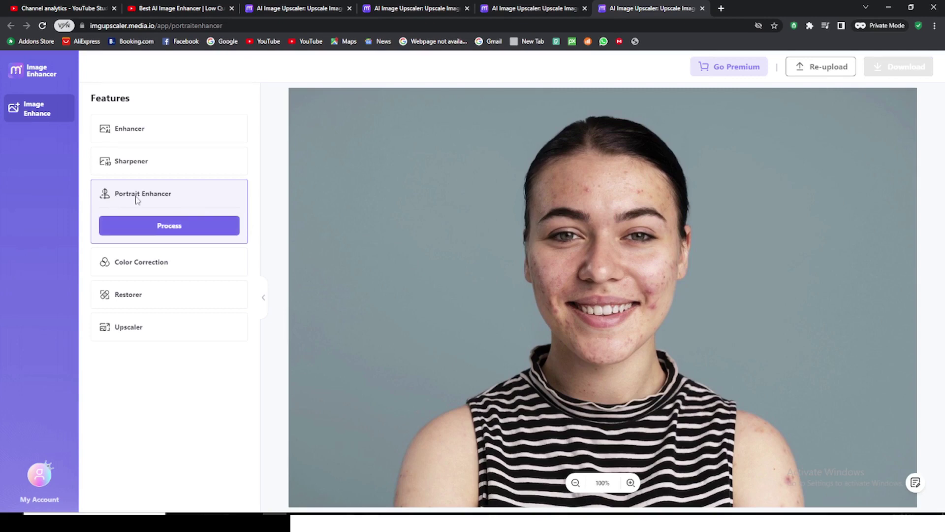
left_click(170, 226)
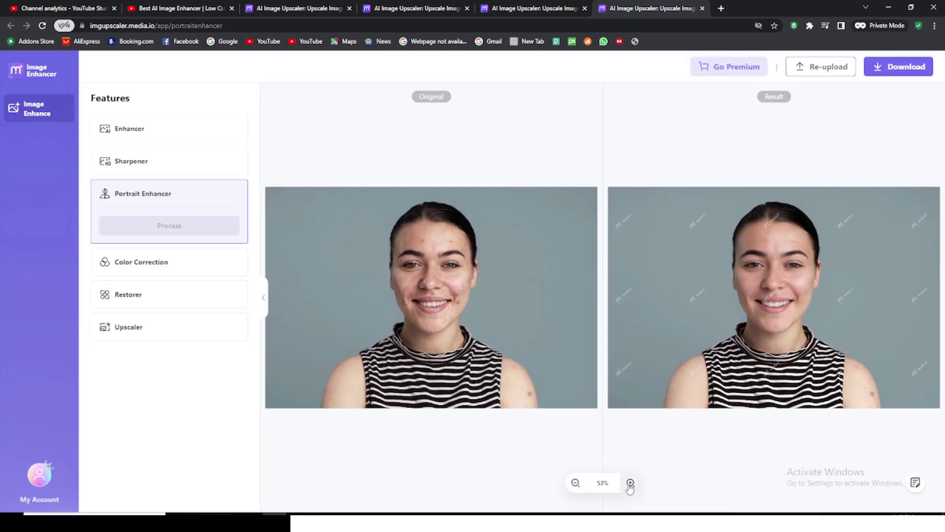
Step: Zoom into the skin-smoothing comparison, dismiss the feedback popup, and go back to the overview
left_click(630, 483)
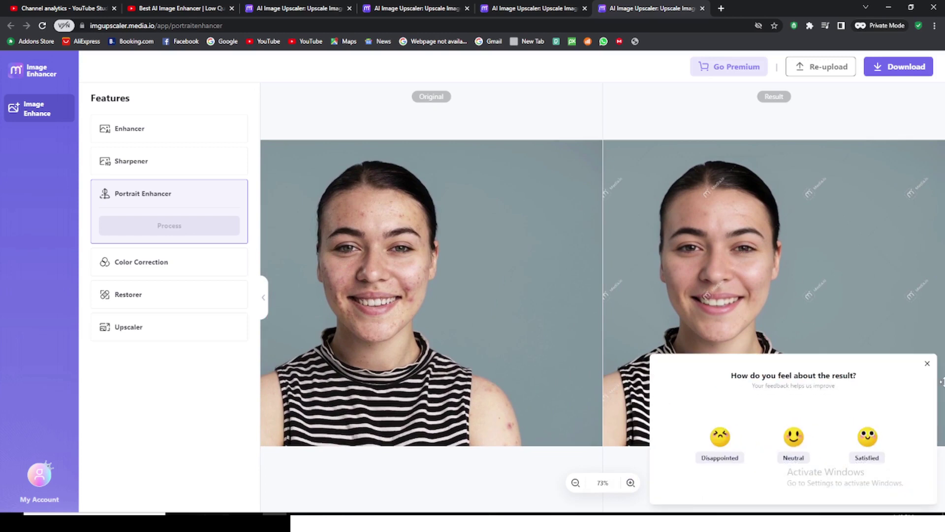
left_click(927, 365)
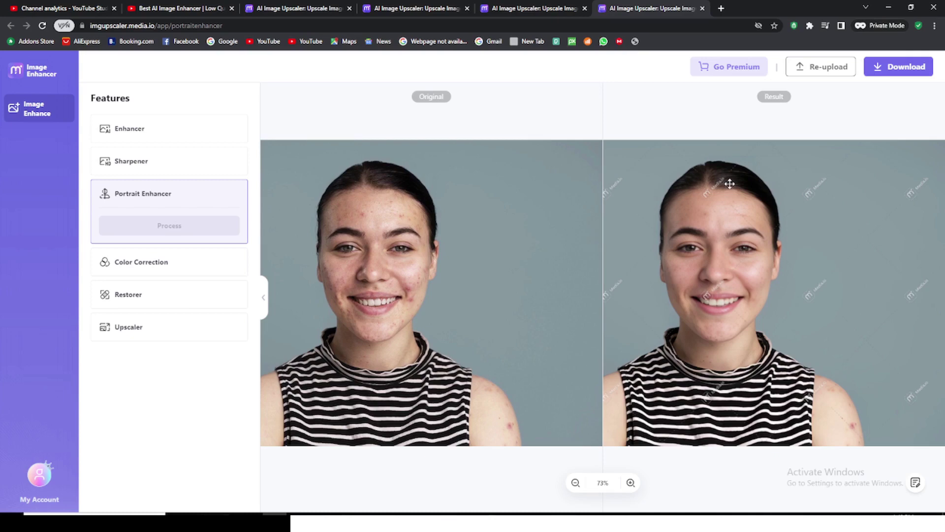
key("alt+Left")
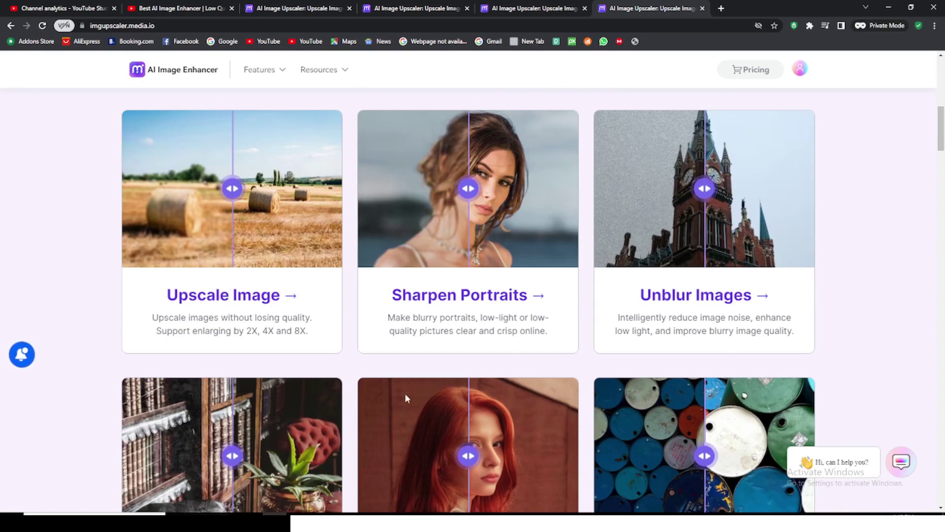
Step: Open Unblur Images, upload the night-time Bourbon Street photo, and run the Sharpener
left_click(660, 304)
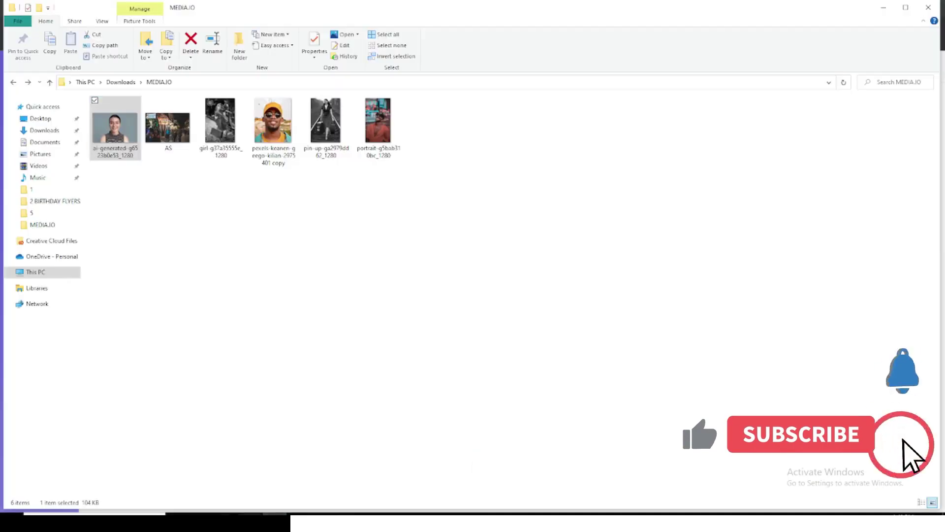
left_click_drag(167, 127, 494, 260)
scroll(554, 327, "down", 3)
scroll(553, 325, "up", 5)
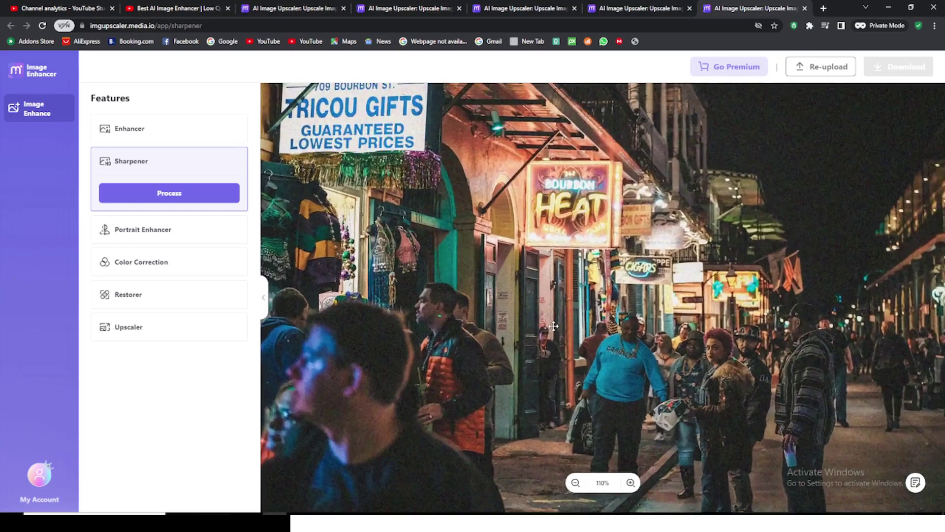
scroll(553, 326, "down", 2)
scroll(788, 232, "down", 2)
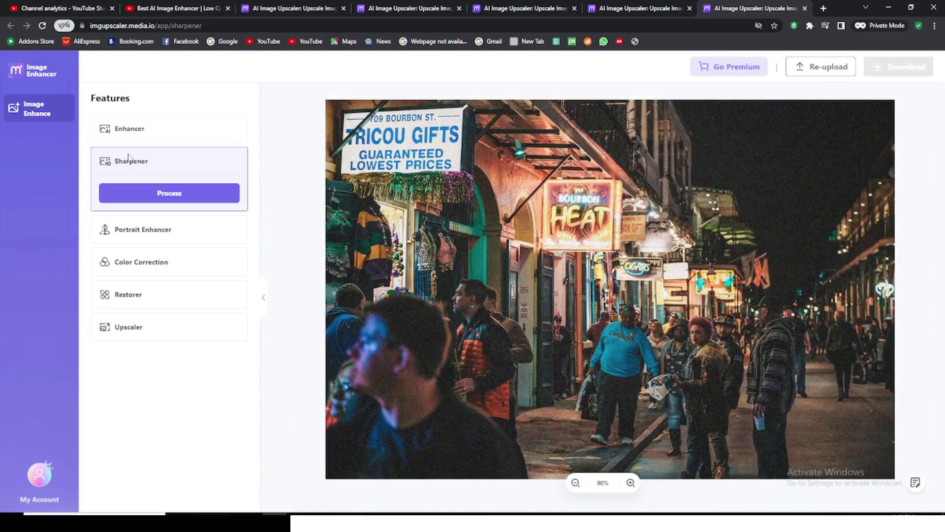
left_click(170, 193)
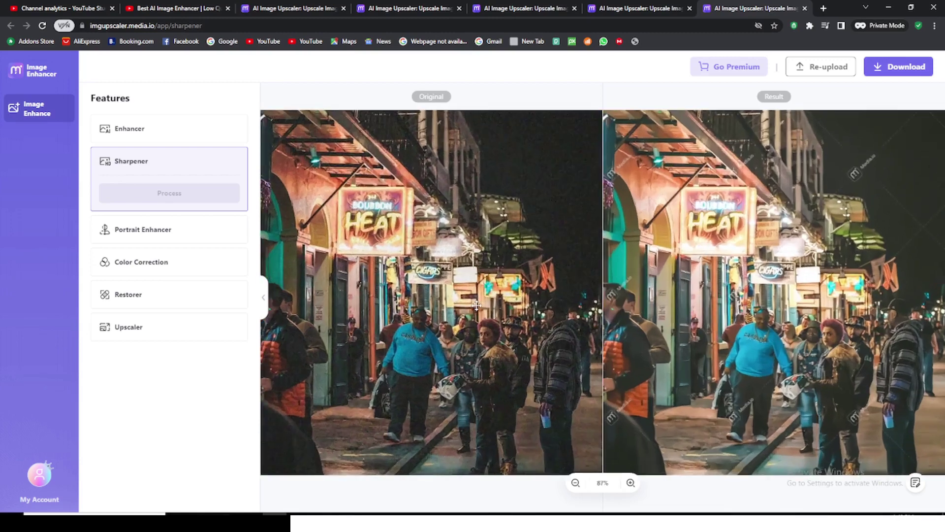
Step: Compare the sharpened street photo with the original, dismiss the rating prompt, and go back
scroll(476, 305, "up", 3)
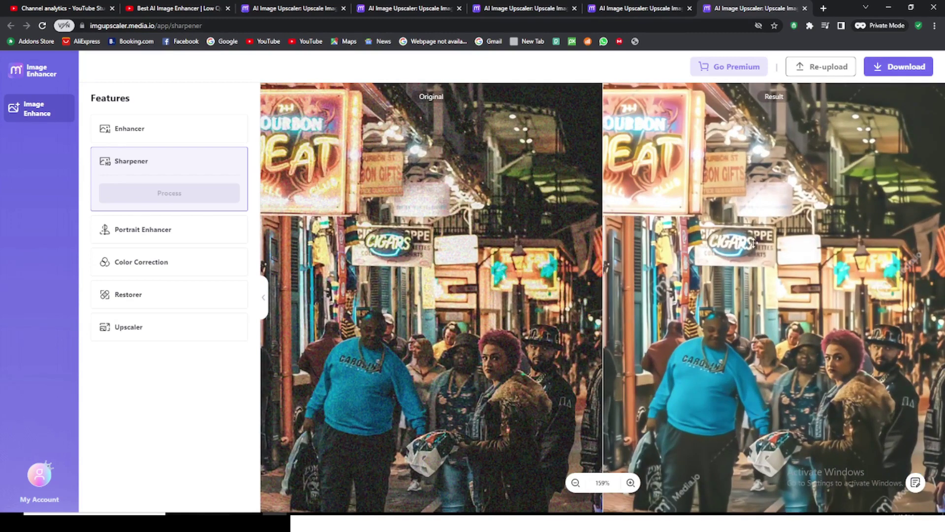
left_click(924, 363)
left_click_drag(695, 244, 691, 264)
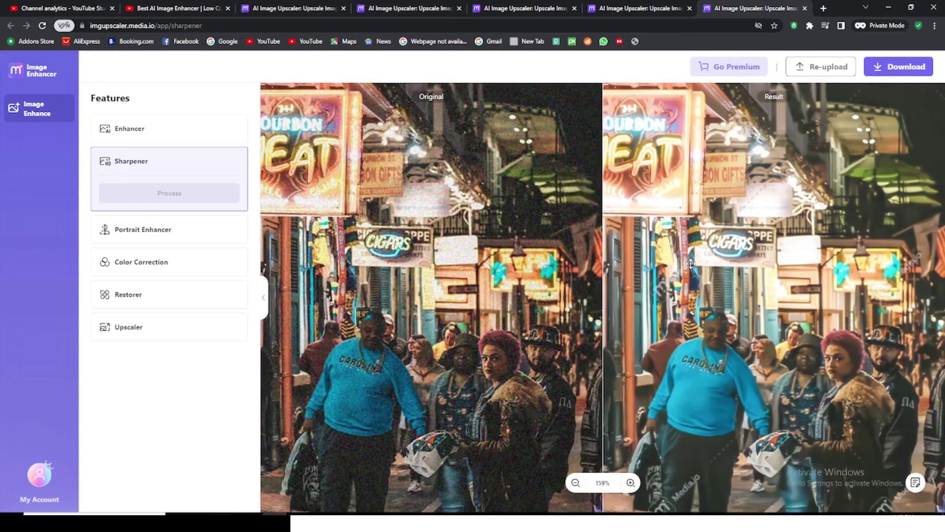
scroll(691, 266, "down", 5)
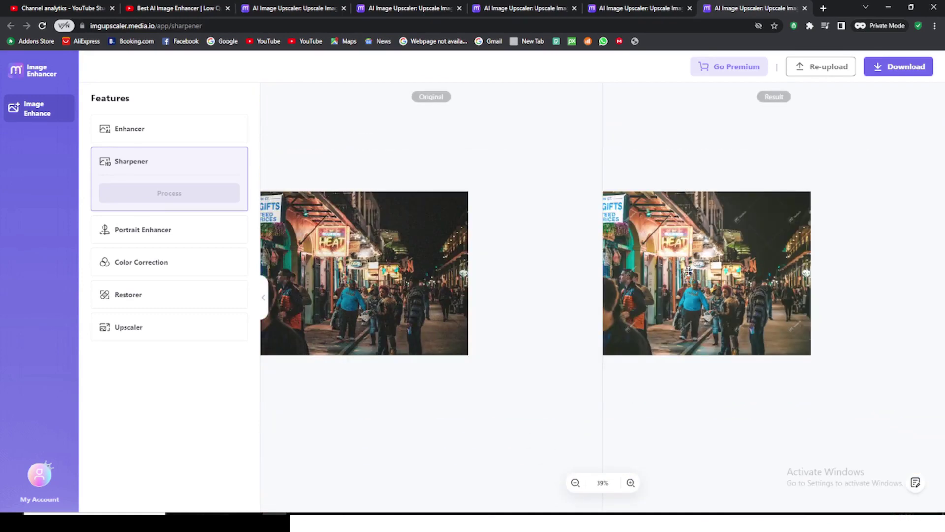
scroll(662, 284, "up", 4)
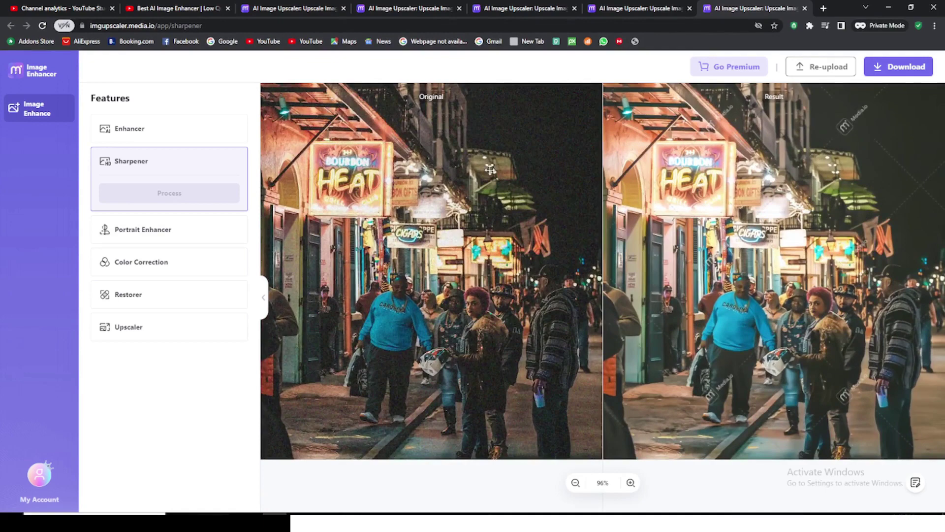
key("alt+Left")
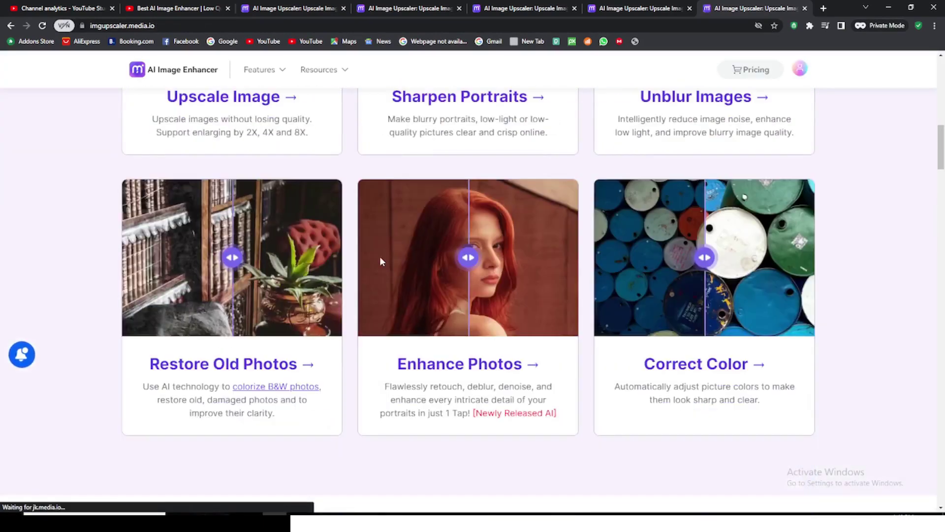
Step: Open Restore Old Photos, upload the black-and-white girl-by-the-train photo, and process it
left_click(186, 374)
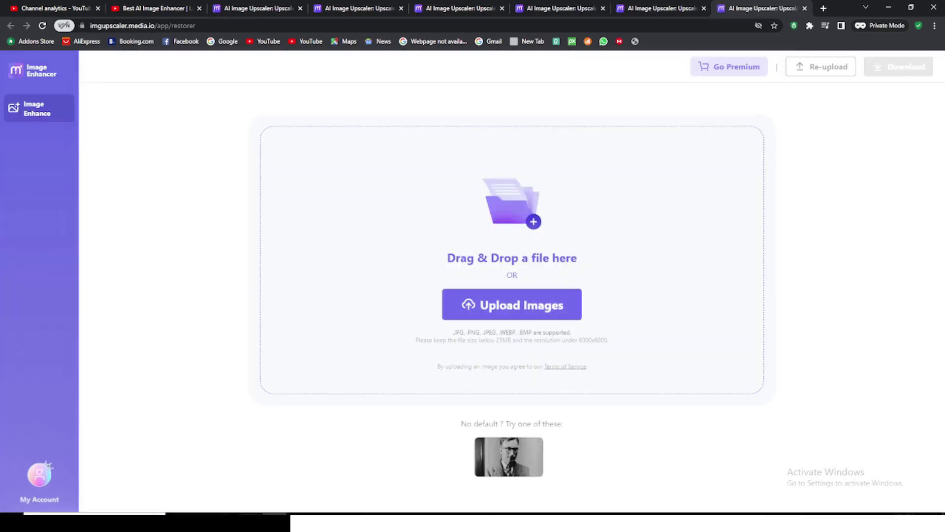
key("alt+Tab")
left_click_drag(232, 129, 428, 269)
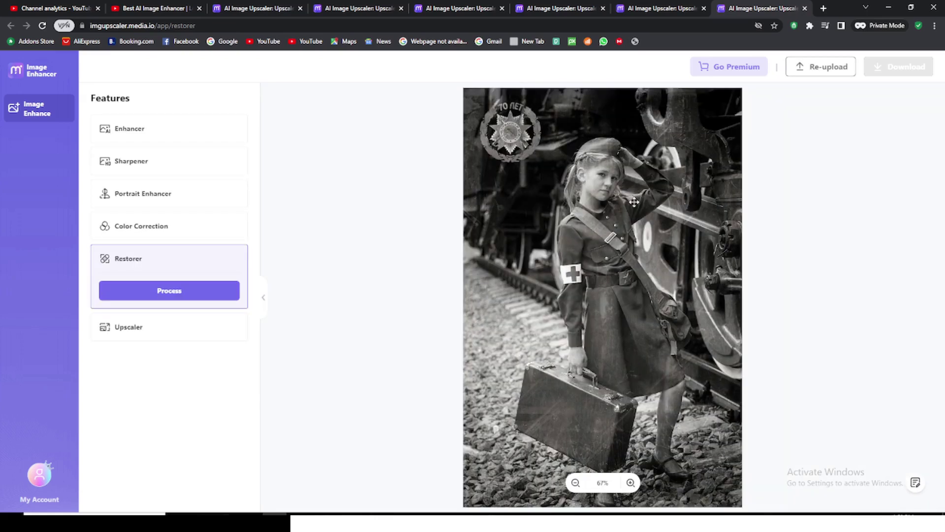
scroll(634, 200, "up", 3)
scroll(611, 251, "down", 4)
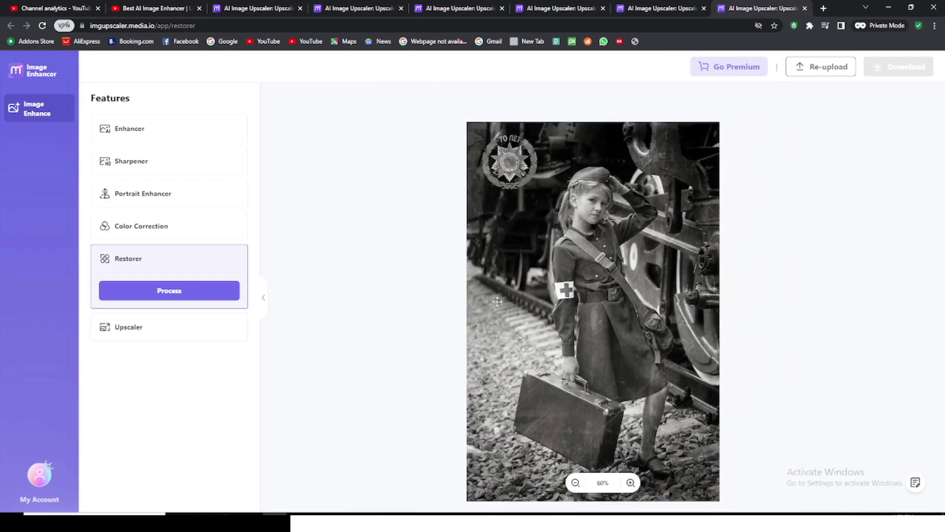
left_click(158, 294)
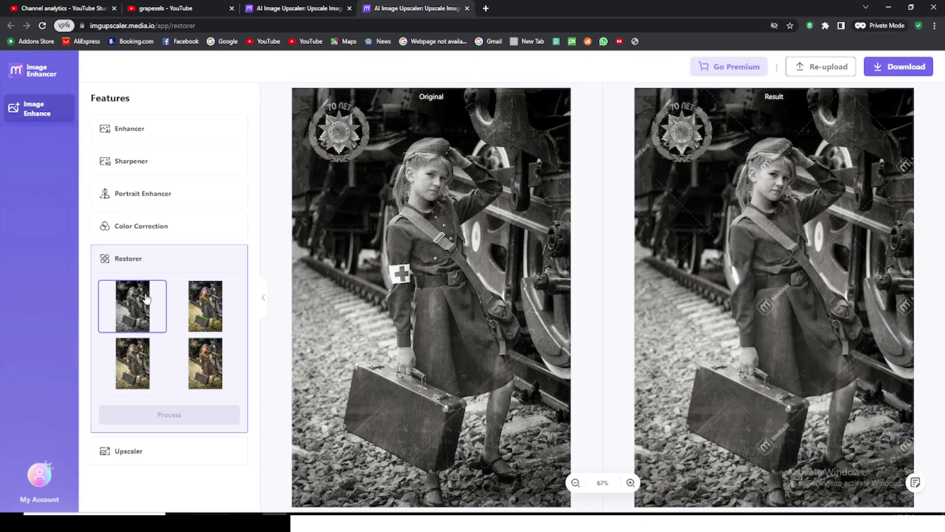
Step: Try the colourisation variants, settle on the fourth, and return to the overview tab
left_click(212, 309)
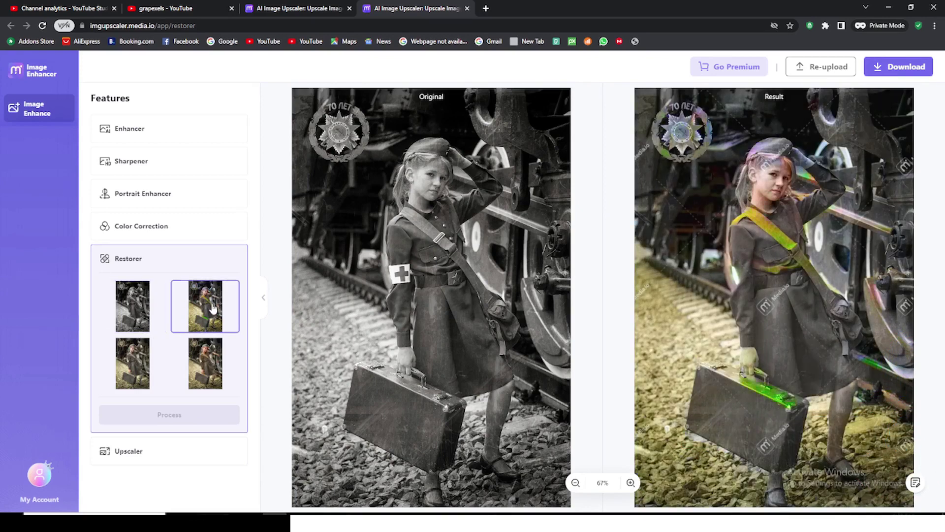
left_click(206, 358)
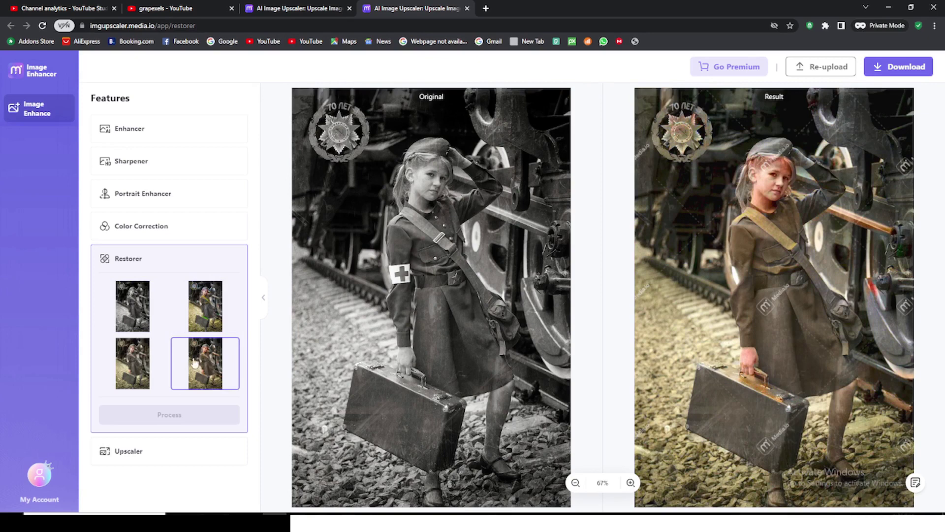
left_click(130, 364)
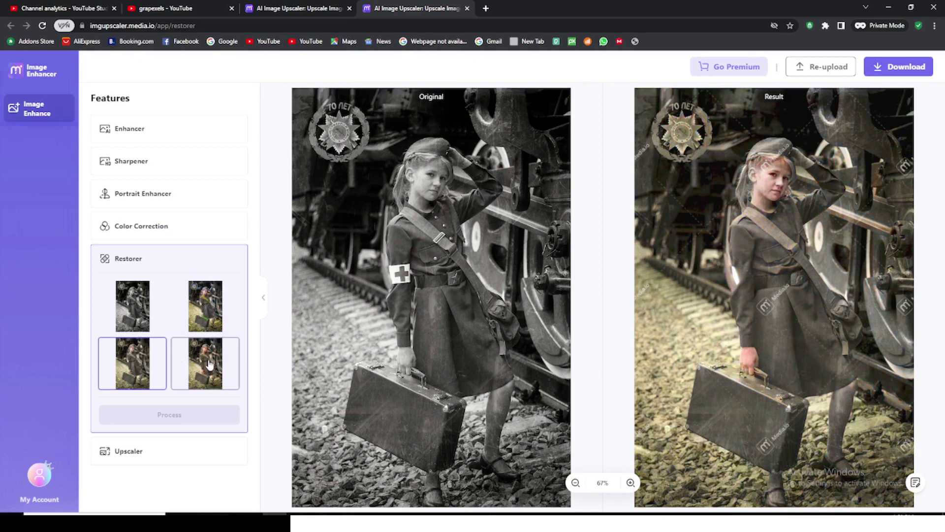
left_click(228, 356)
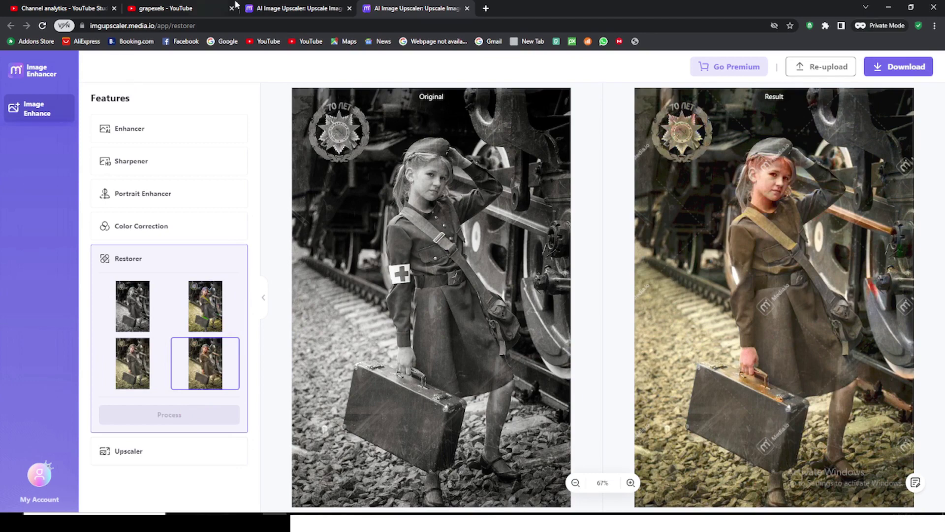
left_click(291, 6)
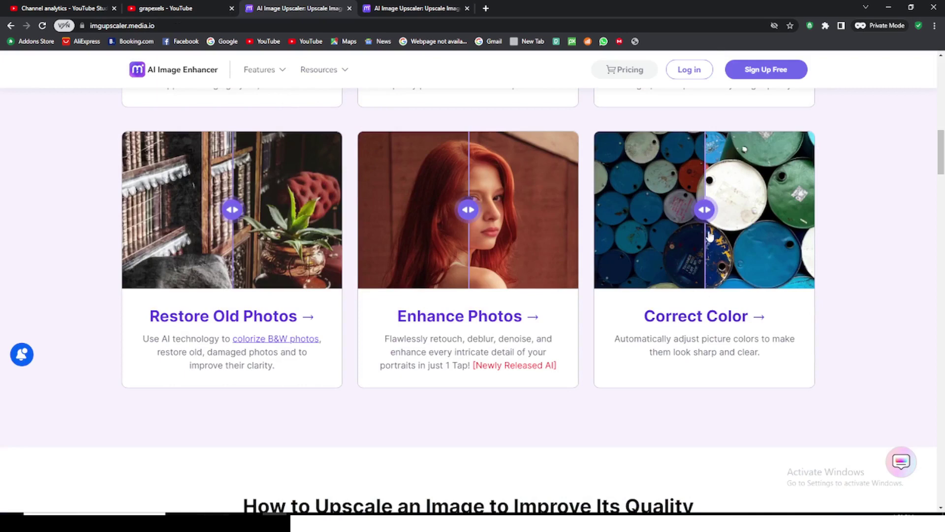
Step: Upload the masked man in orange shirt photo to Correct Color, process it, and compare results
scroll(697, 466, "up", 3)
left_click(697, 466)
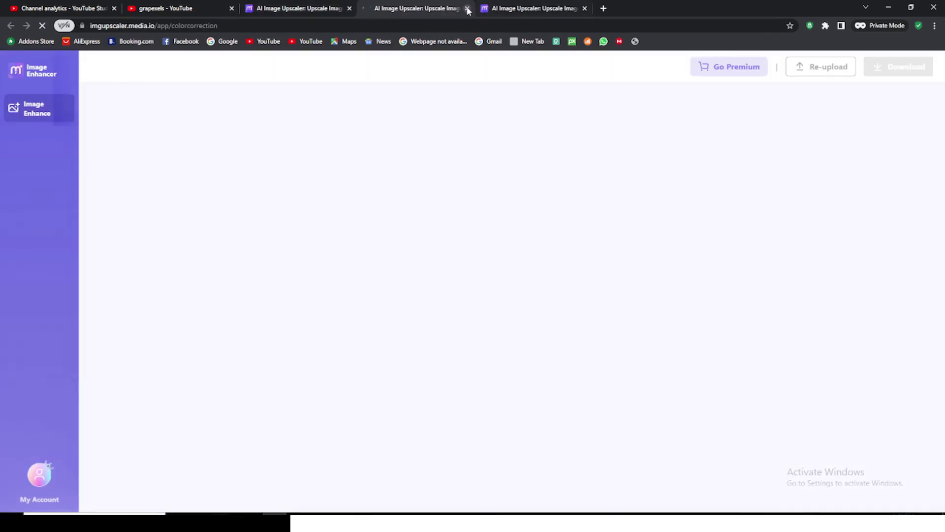
left_click(263, 512)
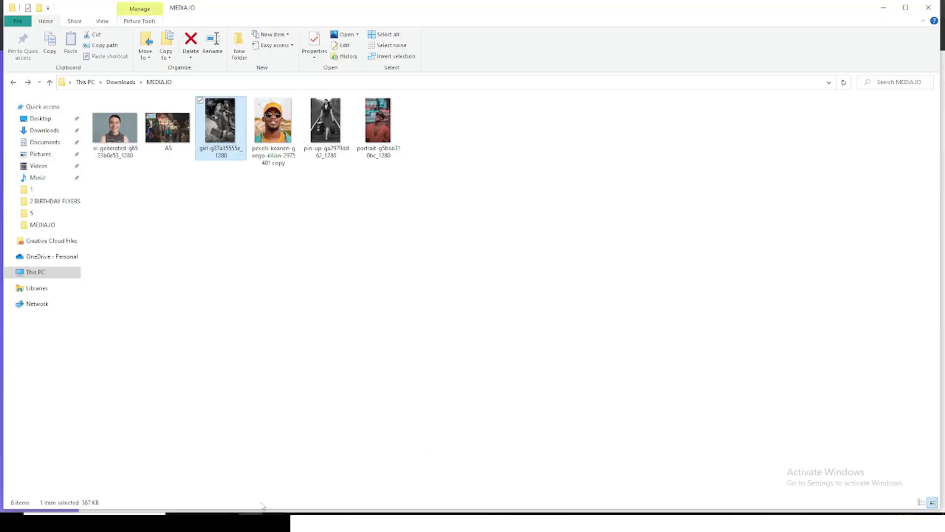
left_click_drag(379, 143, 429, 311)
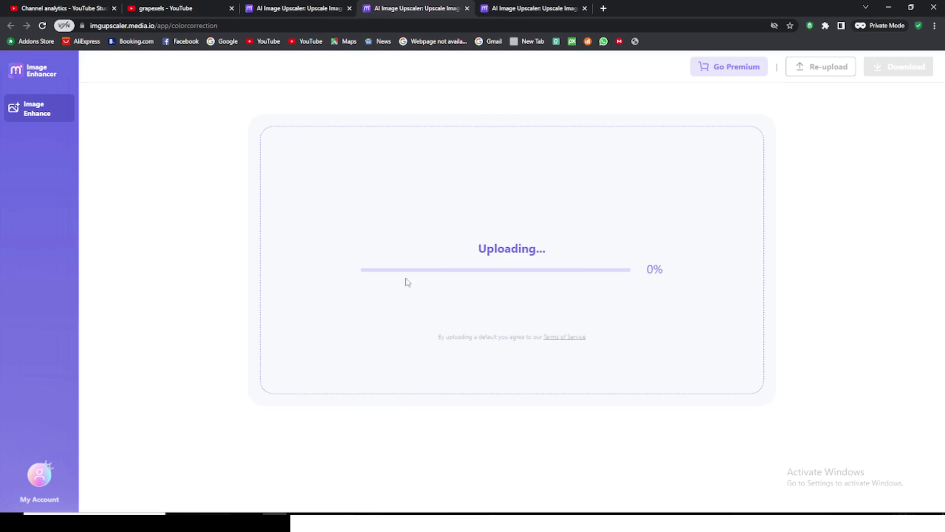
left_click(200, 261)
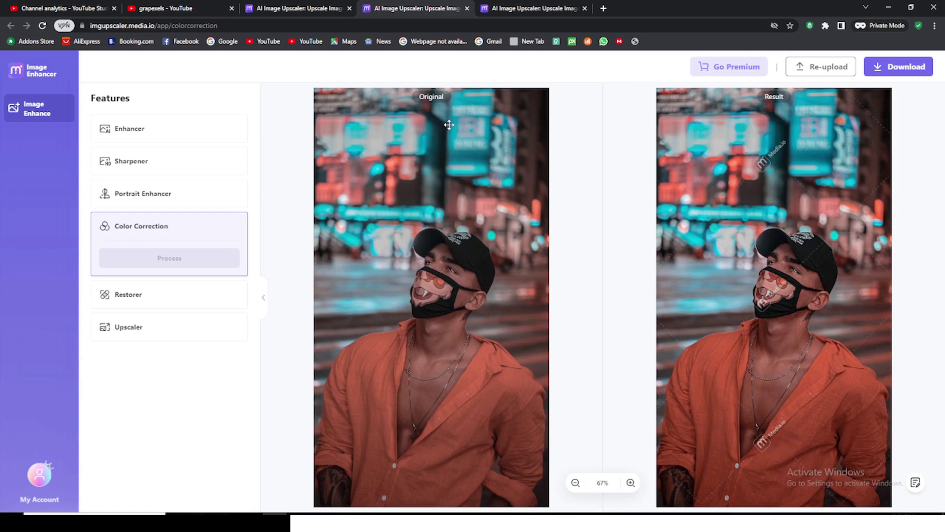
left_click(927, 364)
scroll(732, 405, "down", 3)
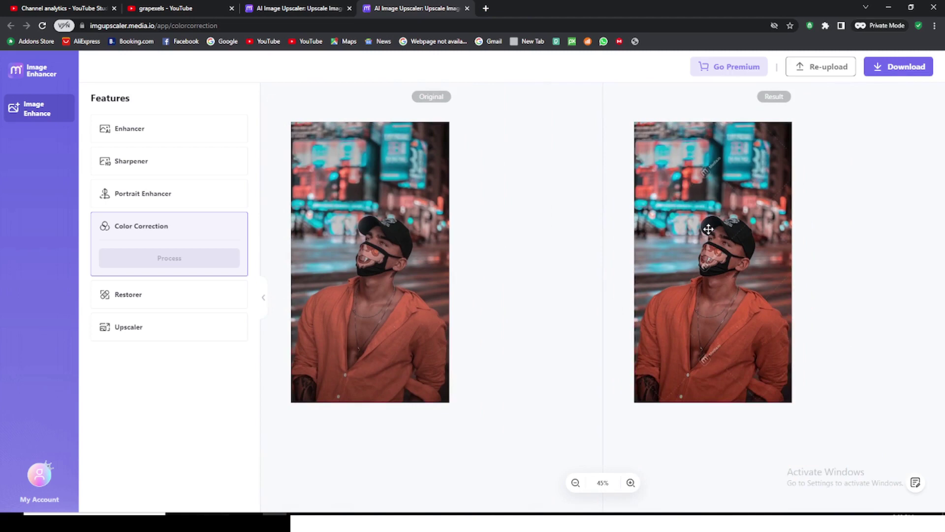